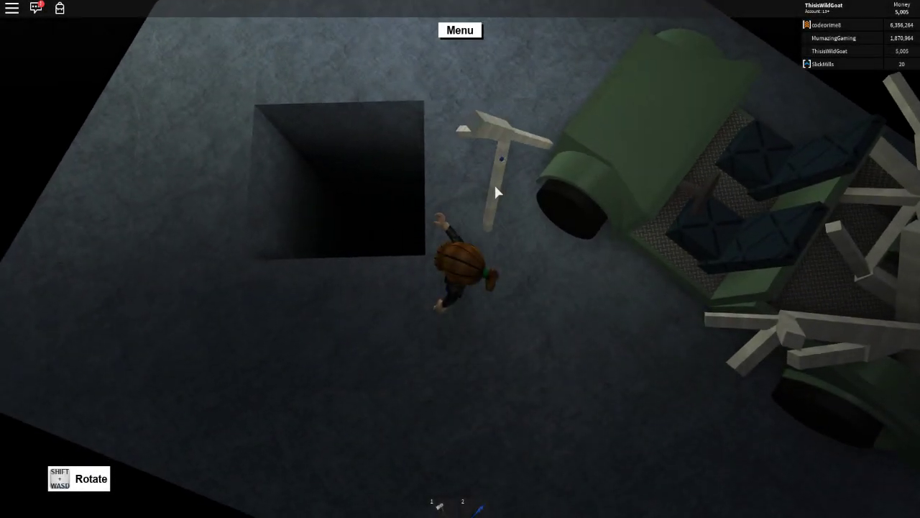
Step: Turn toward the dark pit and drop the carried plank into it
key(shift+w)
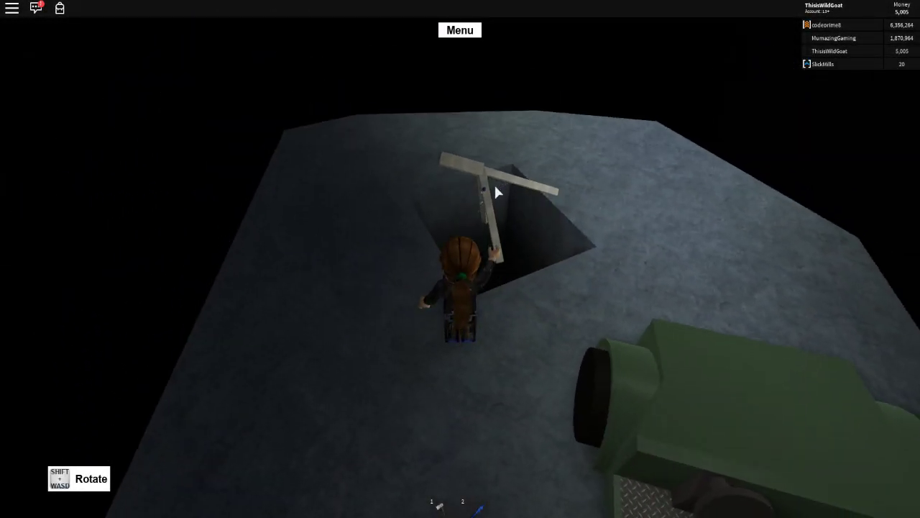
key(shift+a)
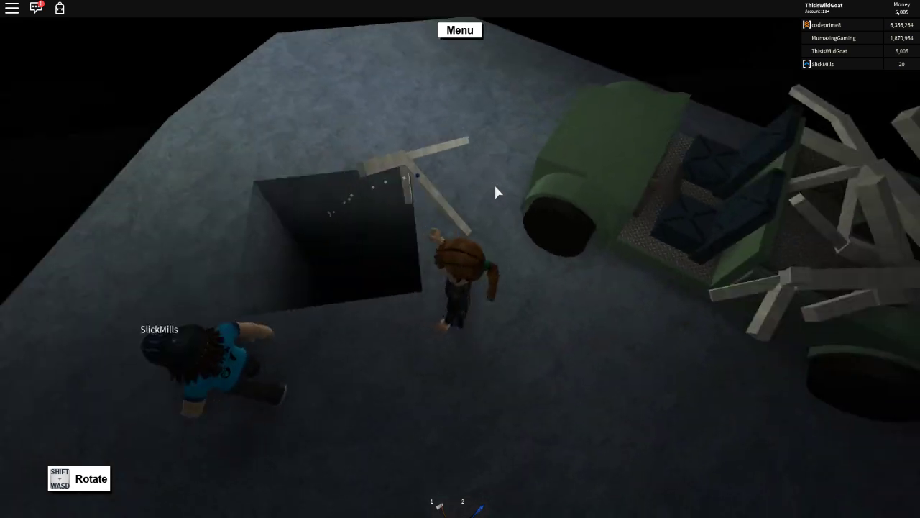
key(shift+a)
click(494, 193)
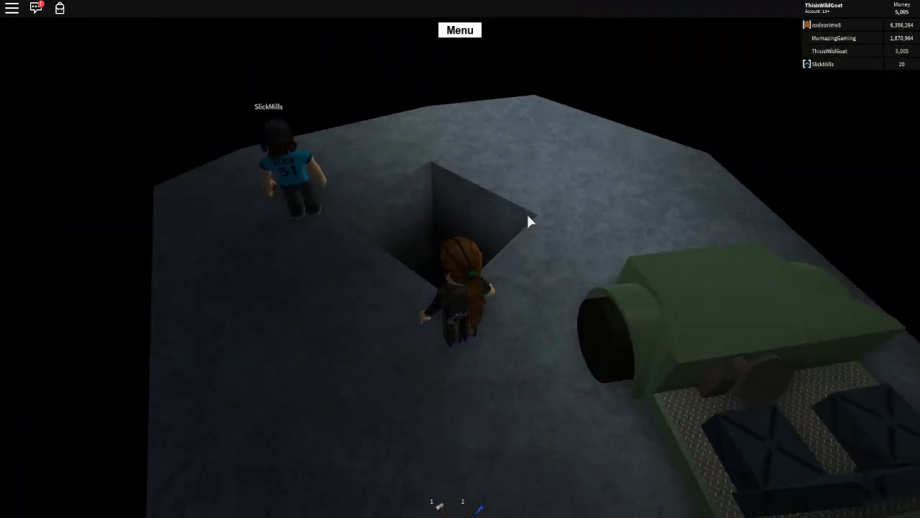
Step: Walk to the truck, lift a plank from its pile, and set it back down
key(w)
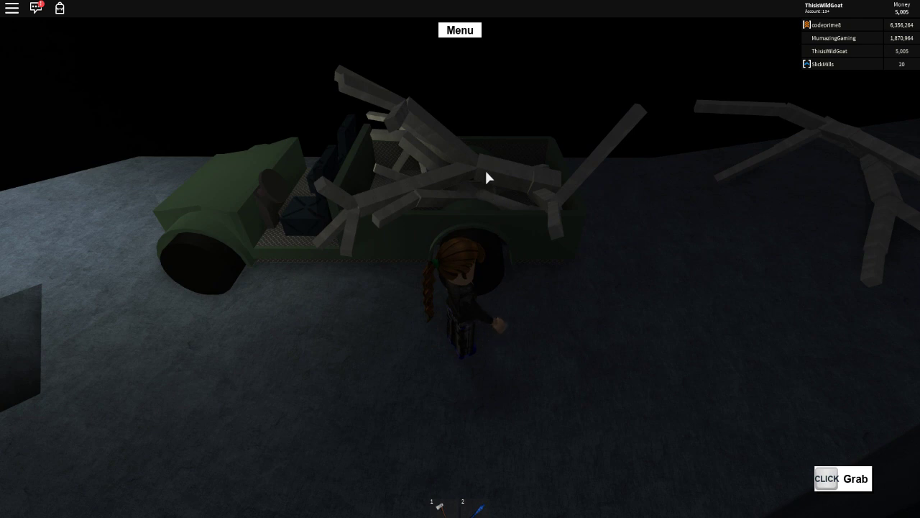
click(485, 178)
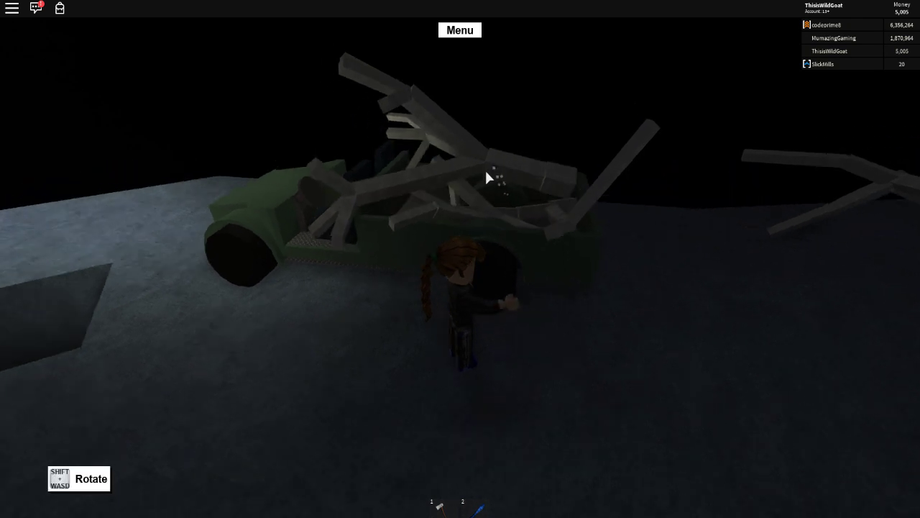
key(shift+a)
click(486, 177)
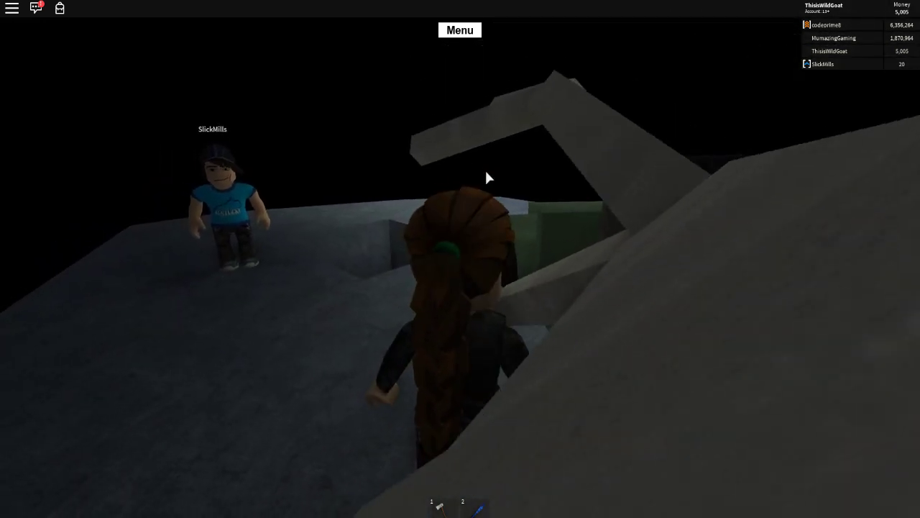
scroll(486, 178, down, 3)
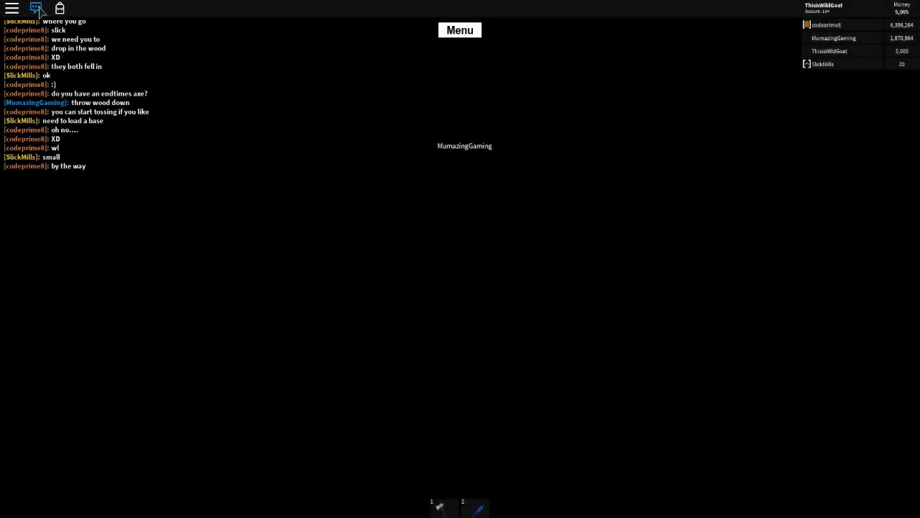
Step: Close the chat window using the icon at the top left
click(36, 8)
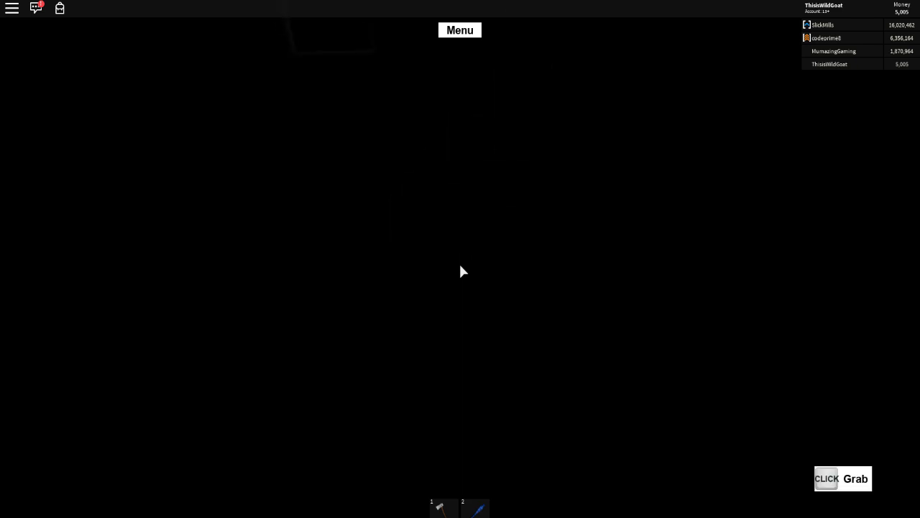
Step: Grab and release a wood piece in the pit, then back away from the doorway
click(462, 271)
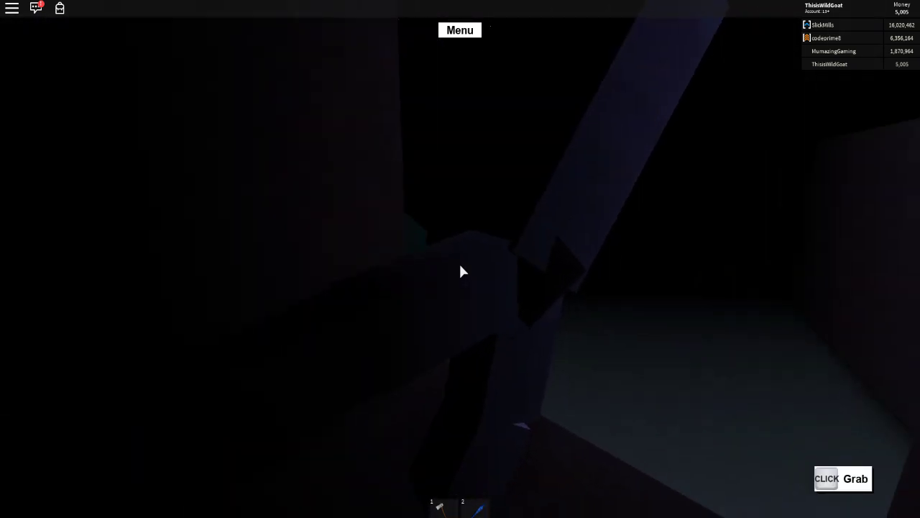
click(460, 271)
click(460, 271)
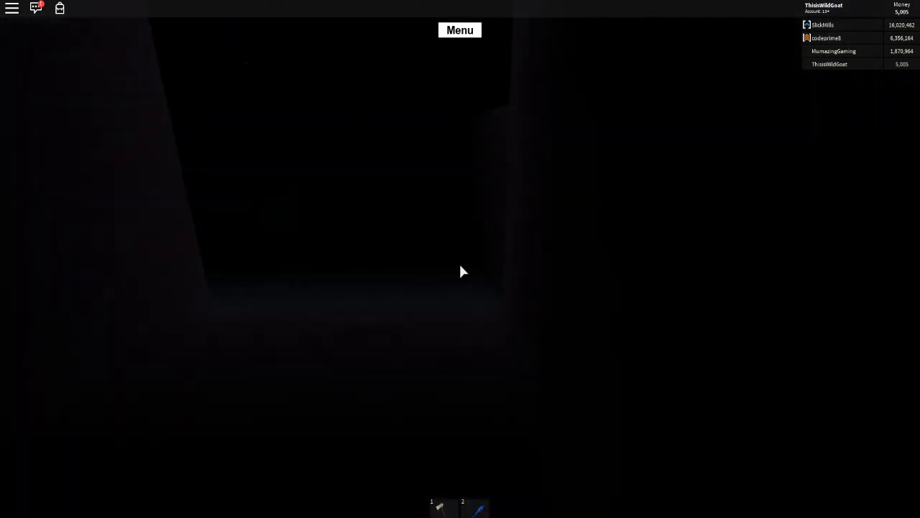
key(s)
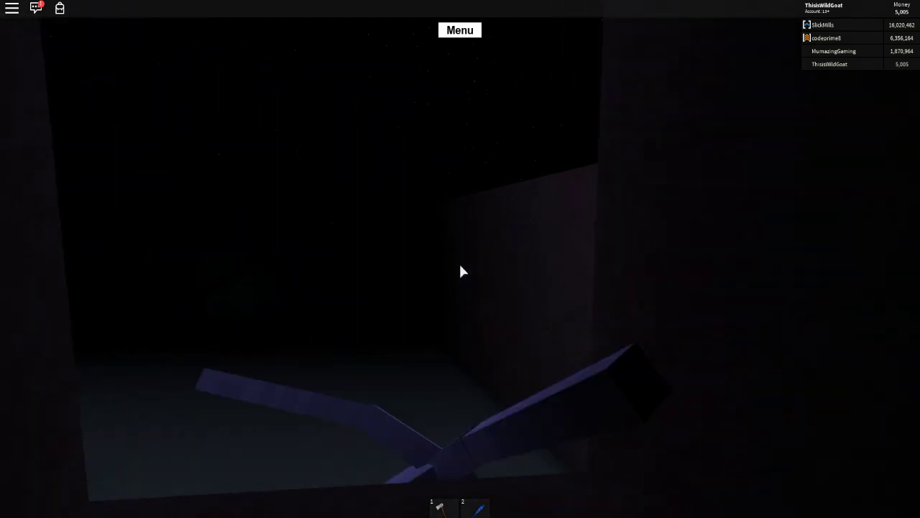
drag(462, 271, 463, 271)
key(s)
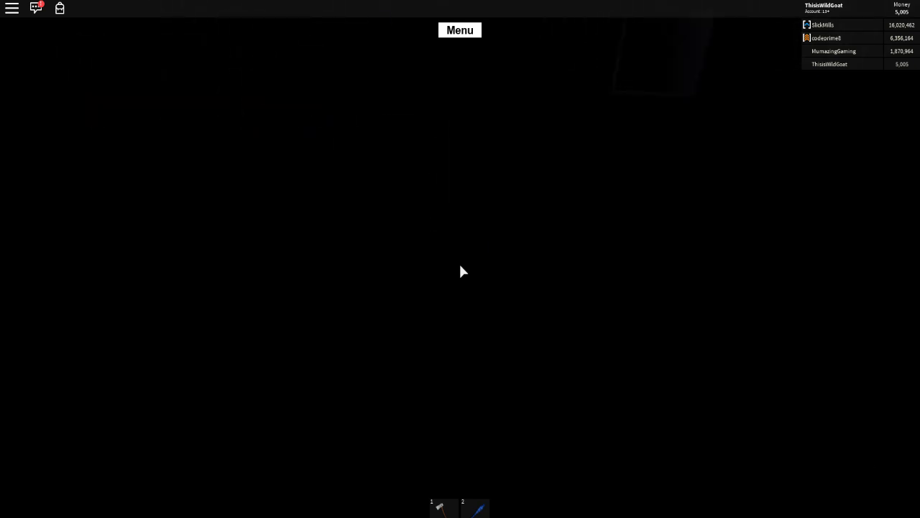
Step: Grab and release a wood piece, then grab another and carry it through the dark
click(462, 272)
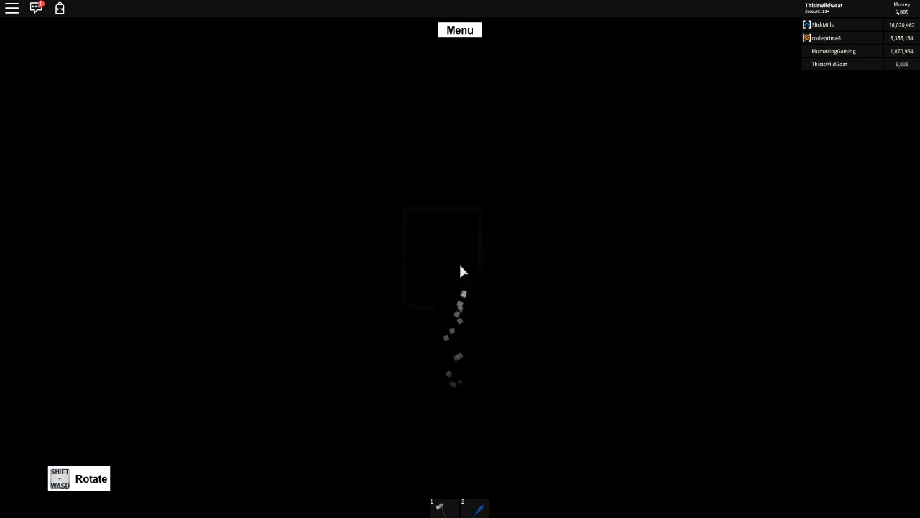
click(462, 272)
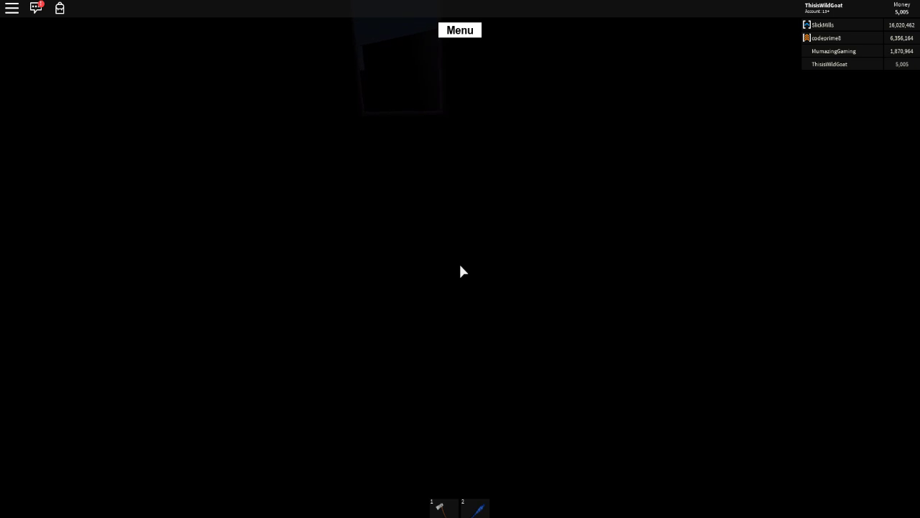
click(463, 271)
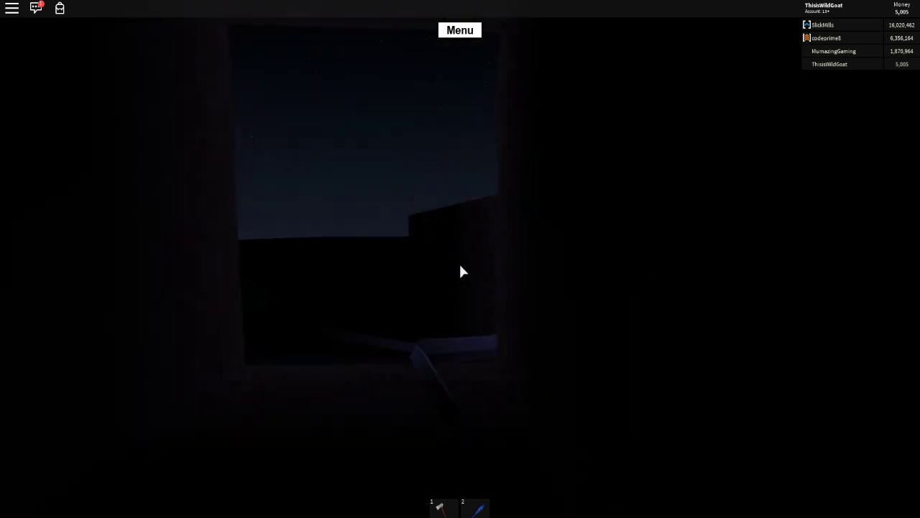
key(s)
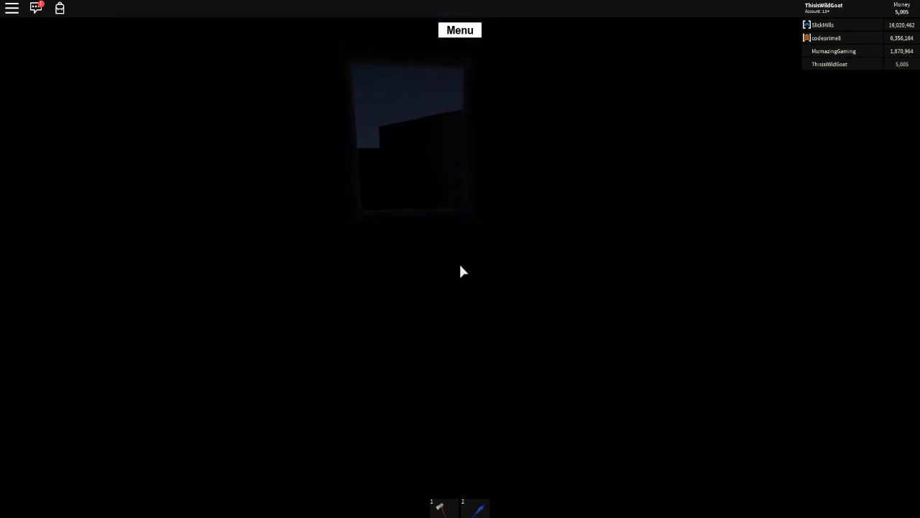
key(s)
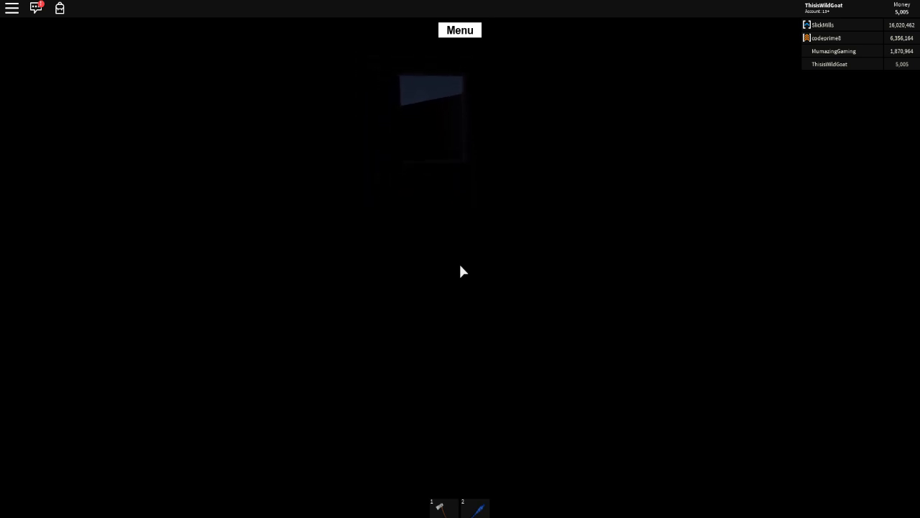
key(s)
key(s)
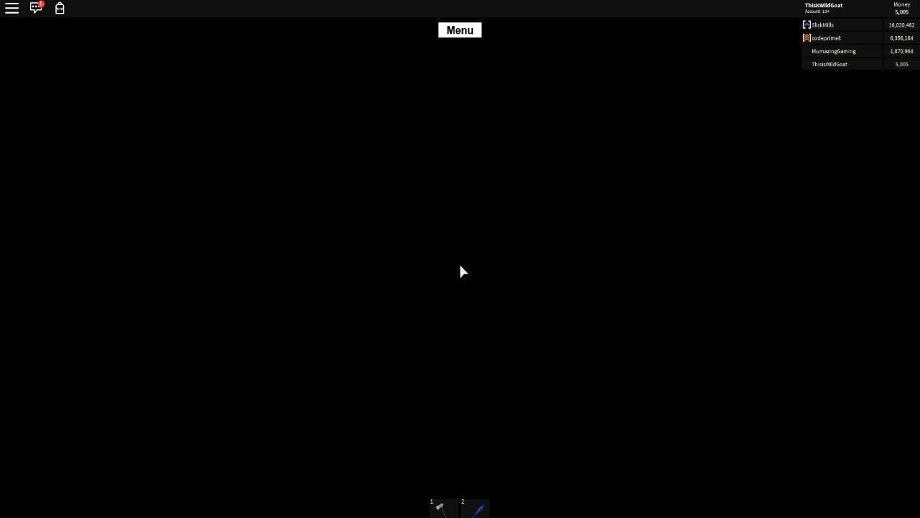
Step: Carry the plank to the lit pit opening and release it there
key(w)
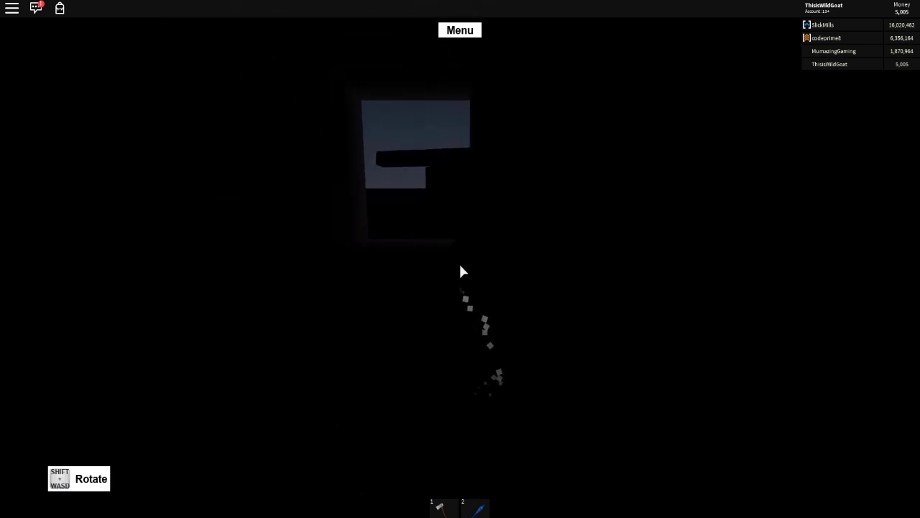
key(w)
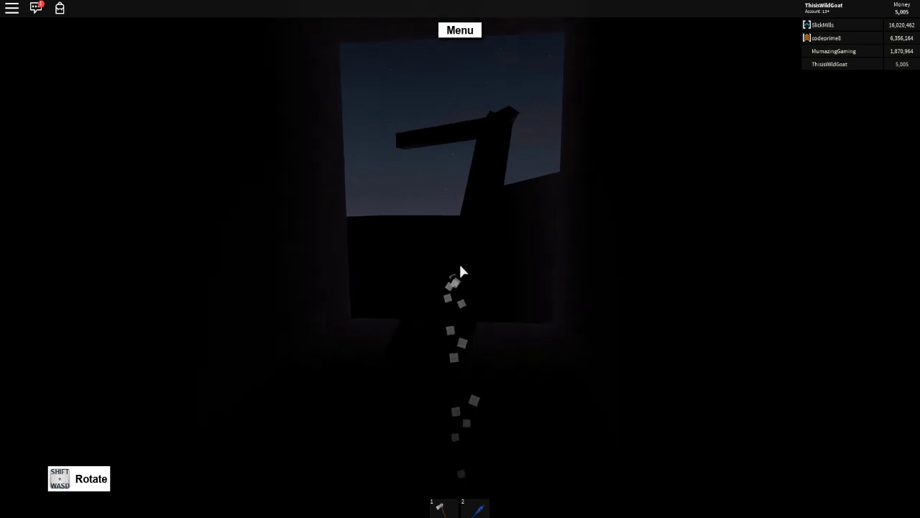
key(w)
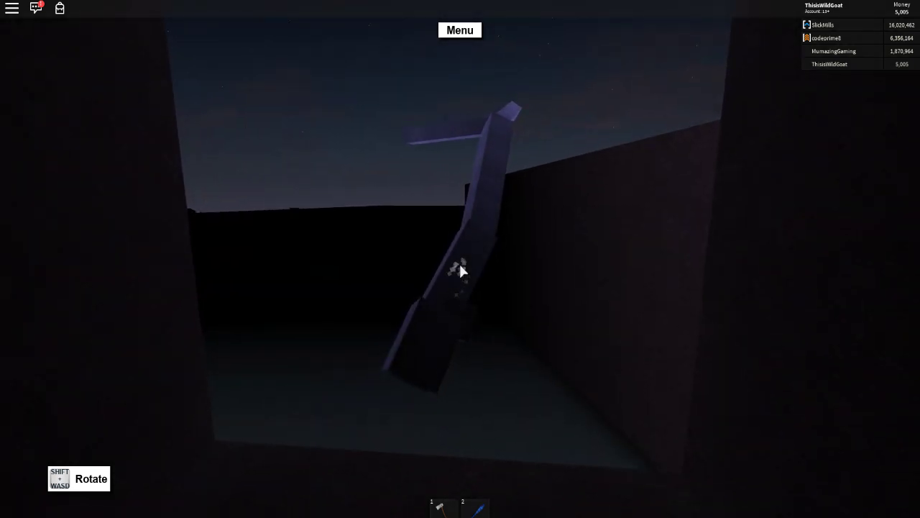
click(460, 271)
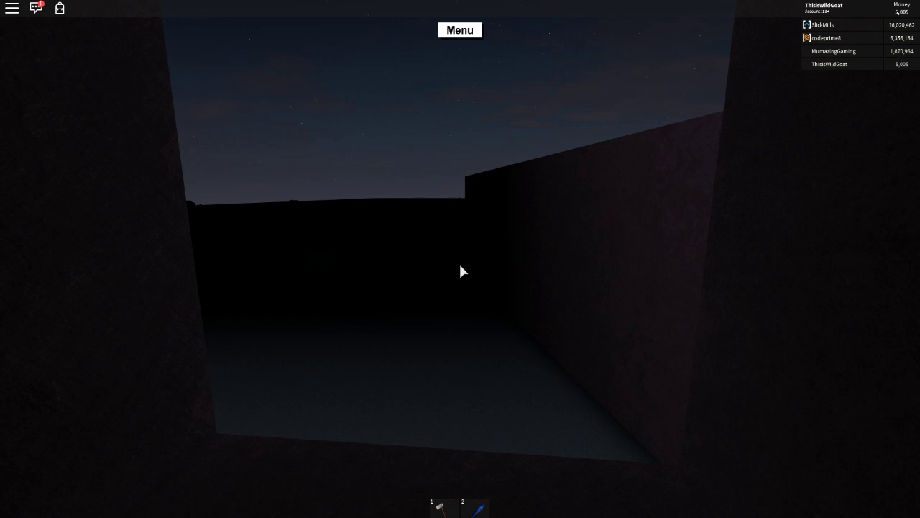
Step: Look down at the loaded truck, then head back into the pit
key(w)
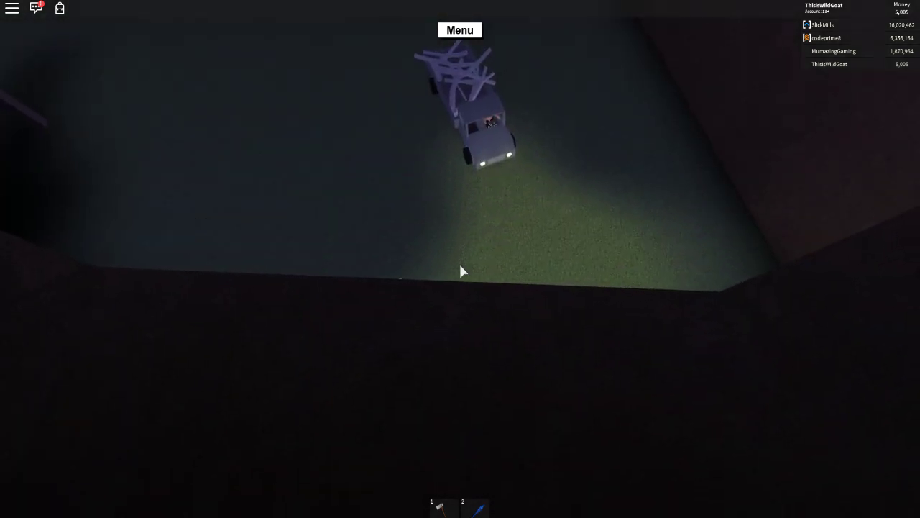
key(s)
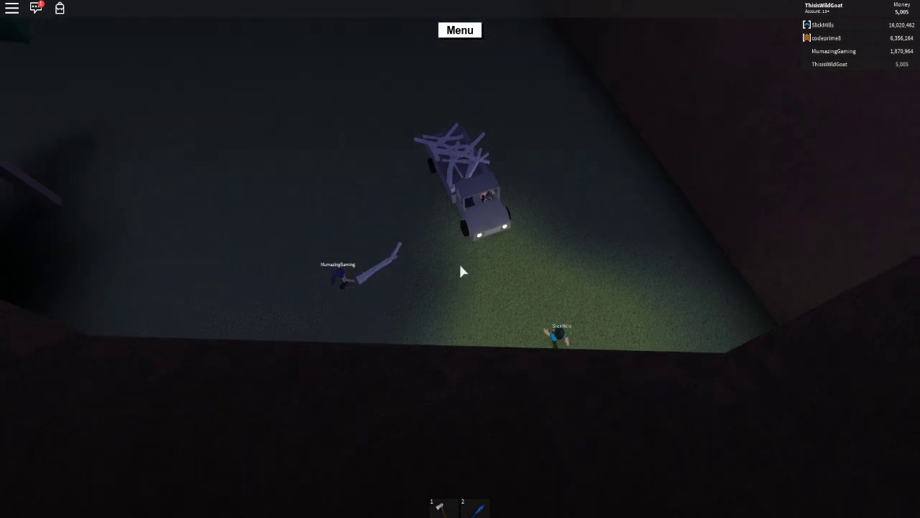
drag(462, 271, 463, 271)
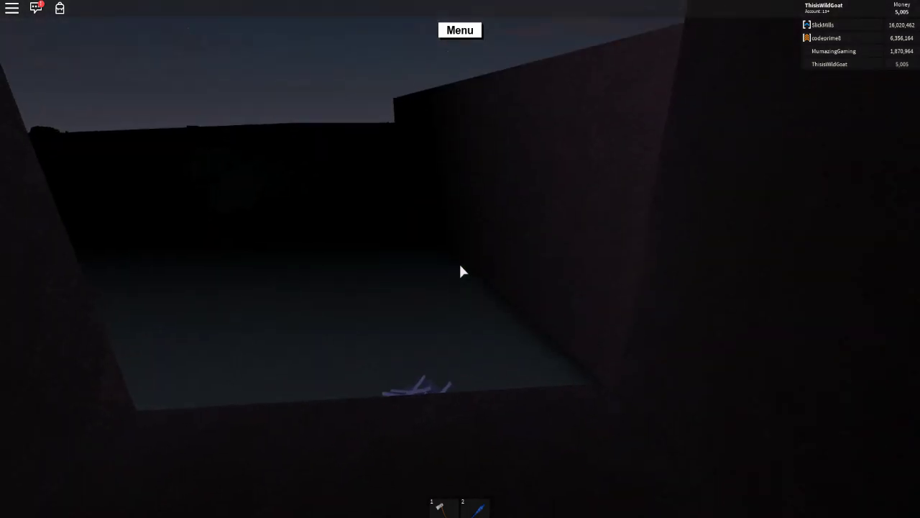
key(w)
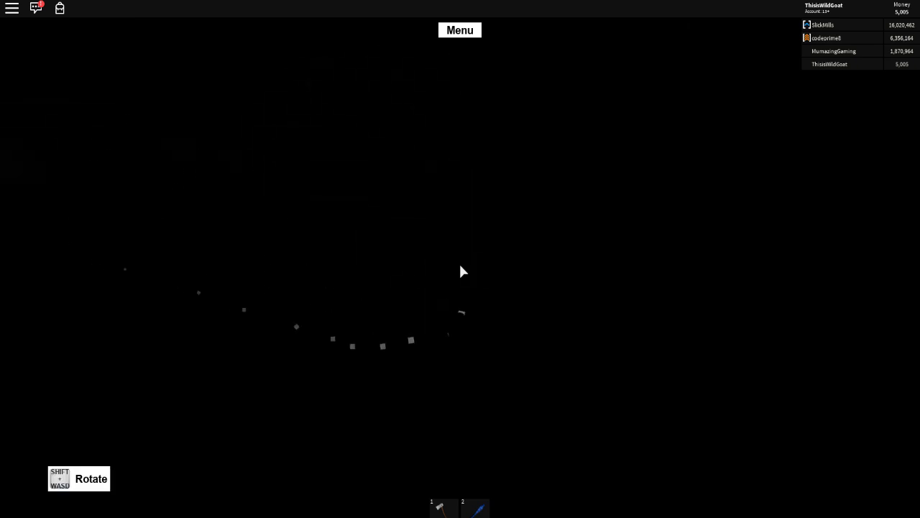
Step: Carry the beam toward the doorway and drop it there
key(w)
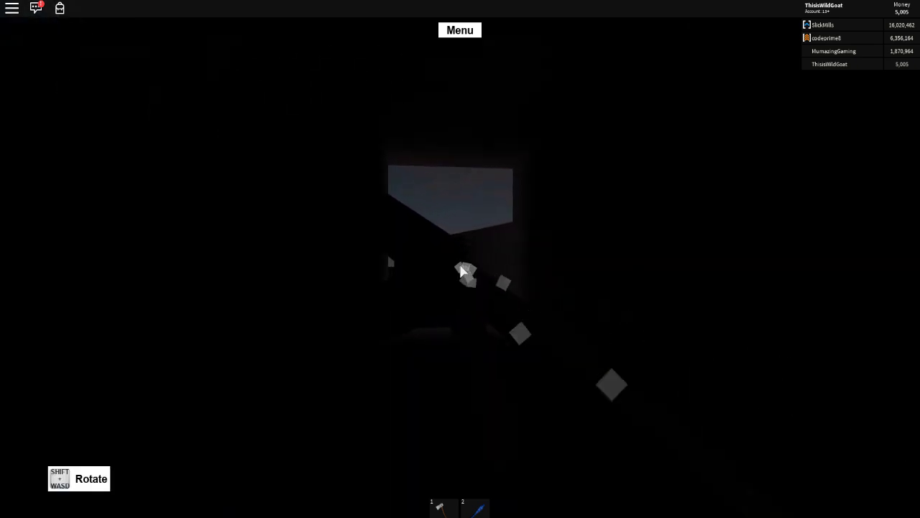
key(w)
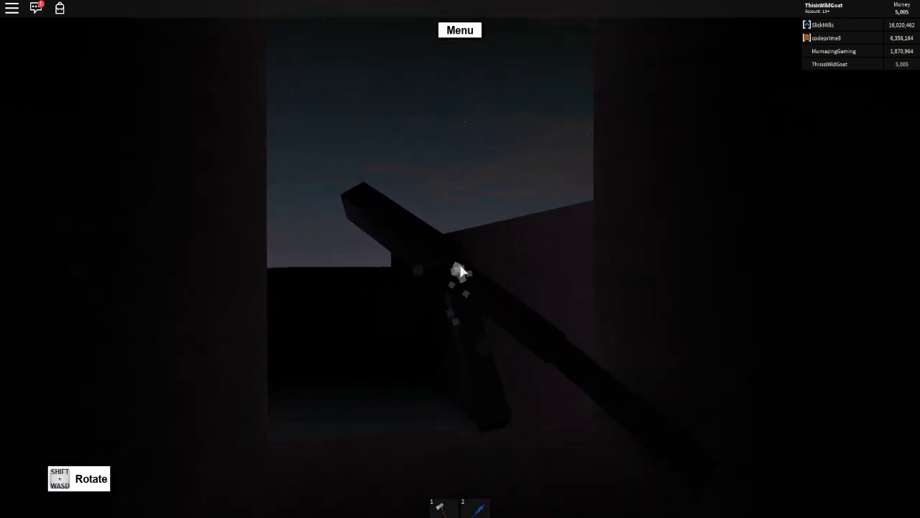
click(462, 271)
Step: Walk through the dark corridor to the ledge overlooking the truck
key(w)
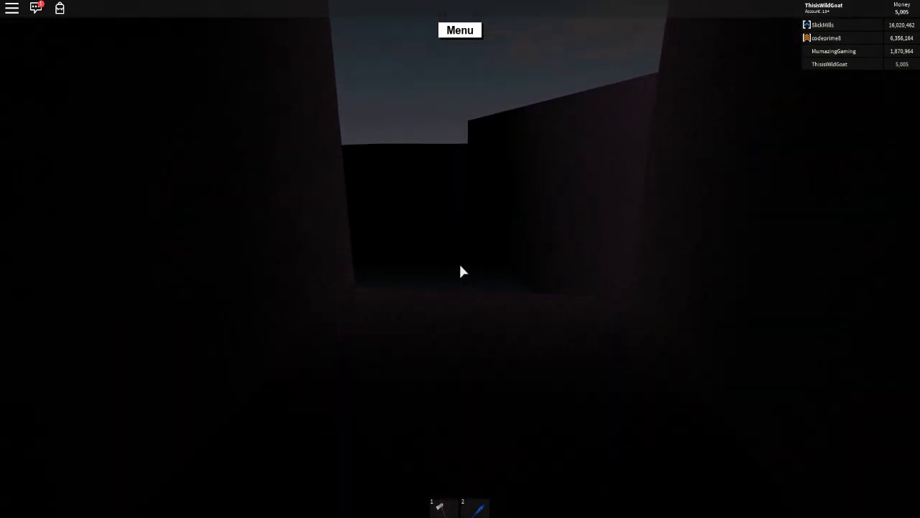
key(w)
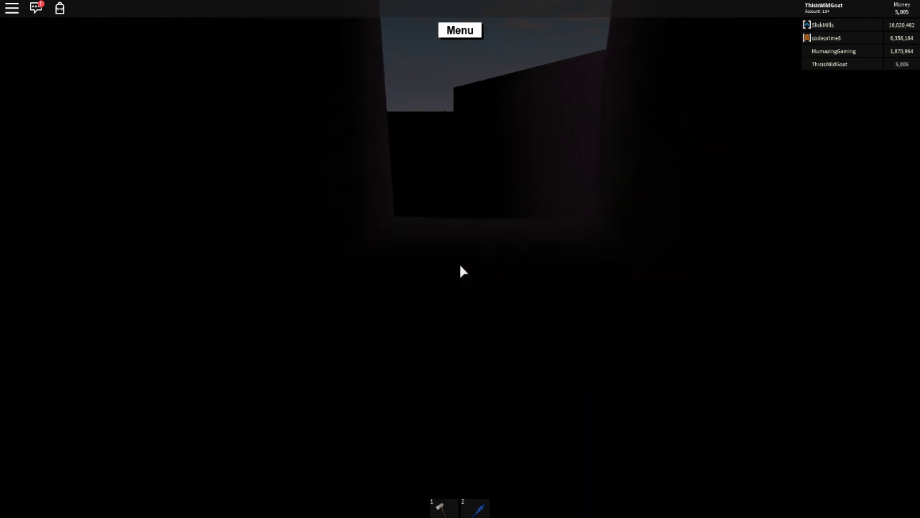
key(w)
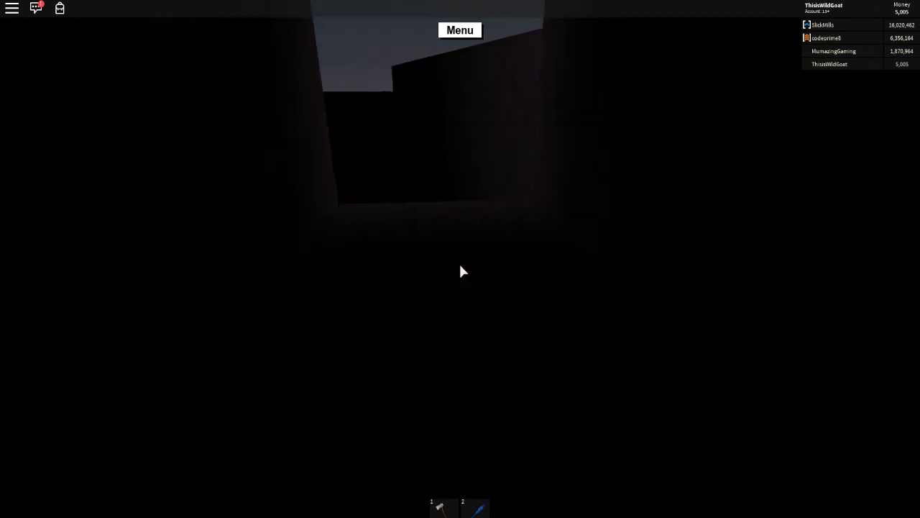
key(w)
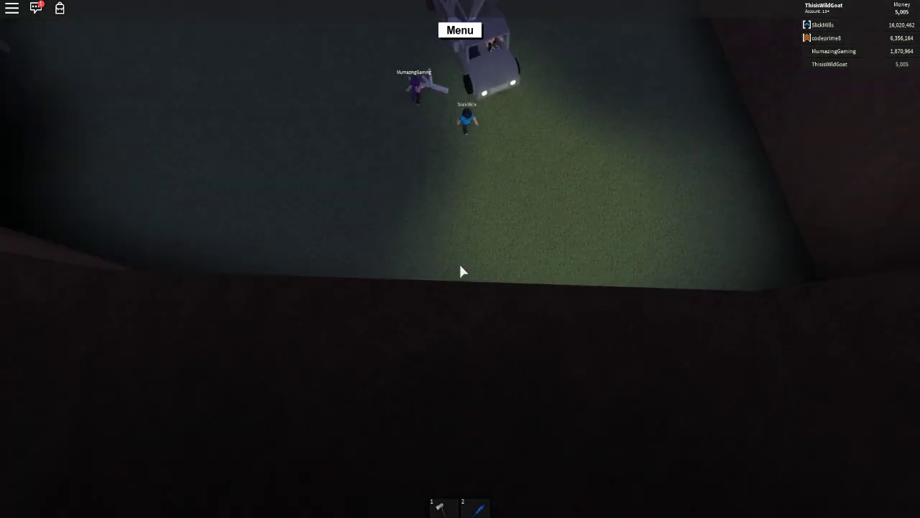
Step: Drop from the ledge onto the grass and walk up beside the players and truck
key(w)
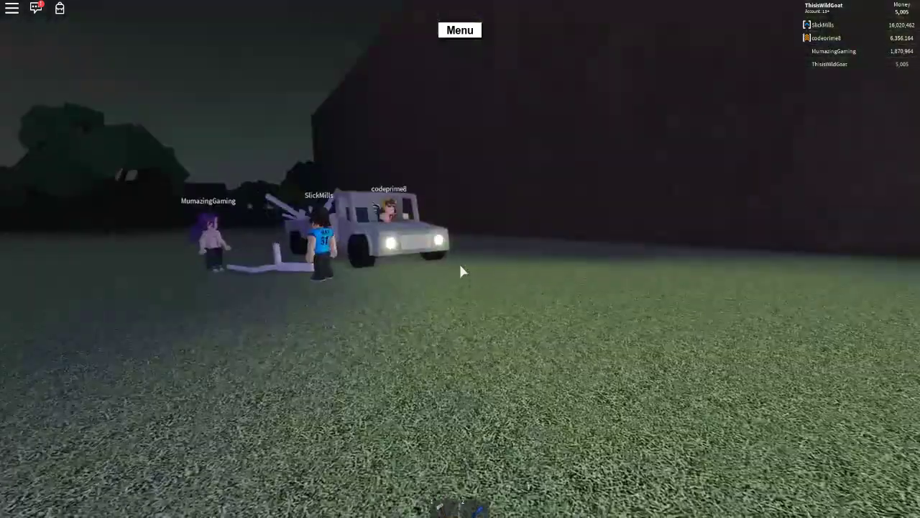
key(w)
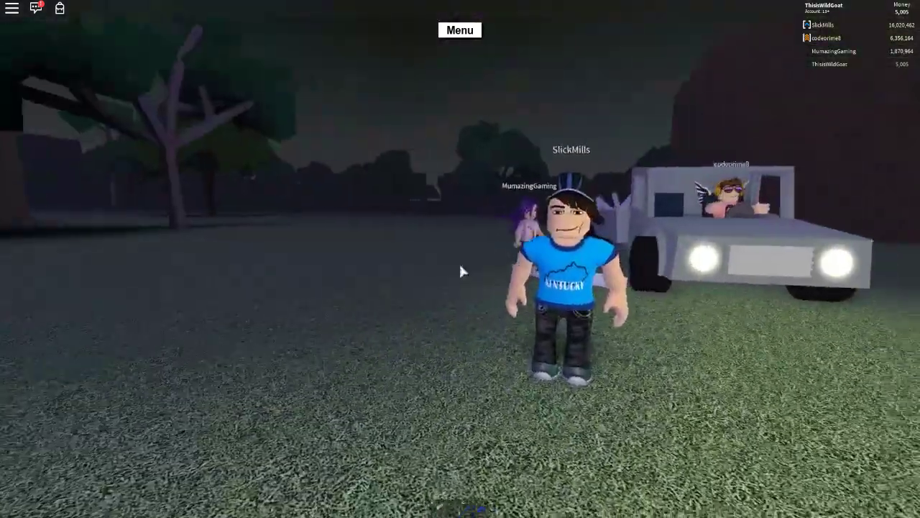
key(w)
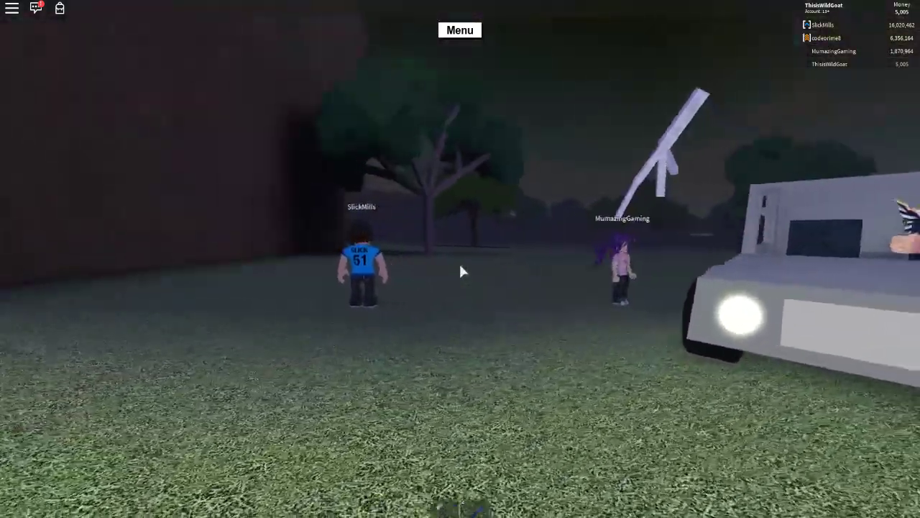
key(w)
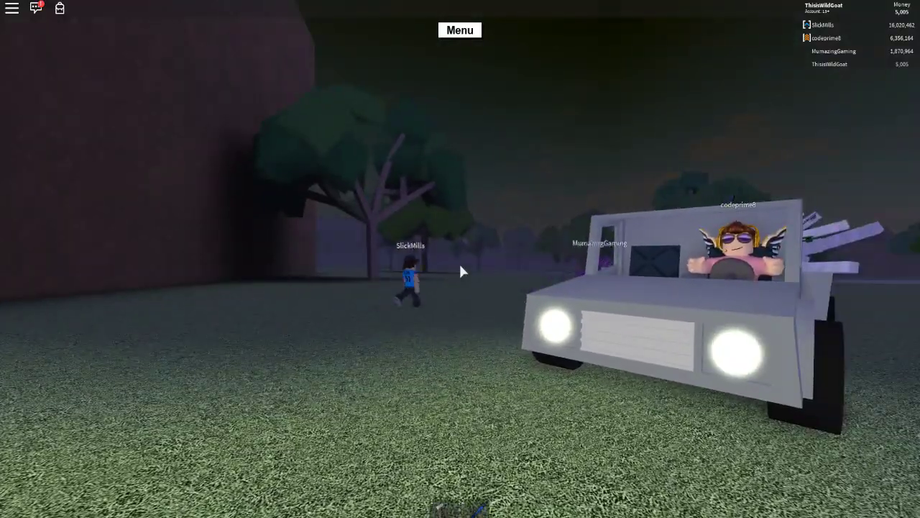
key(w)
key(w)
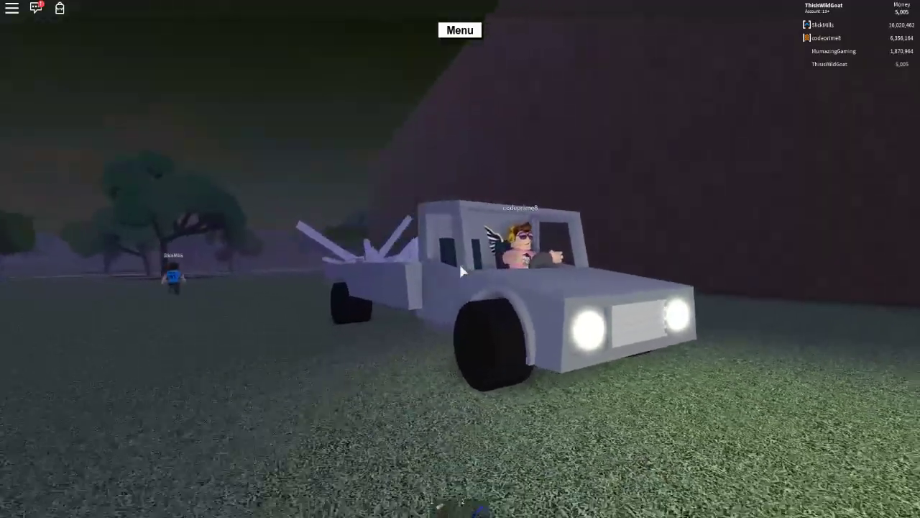